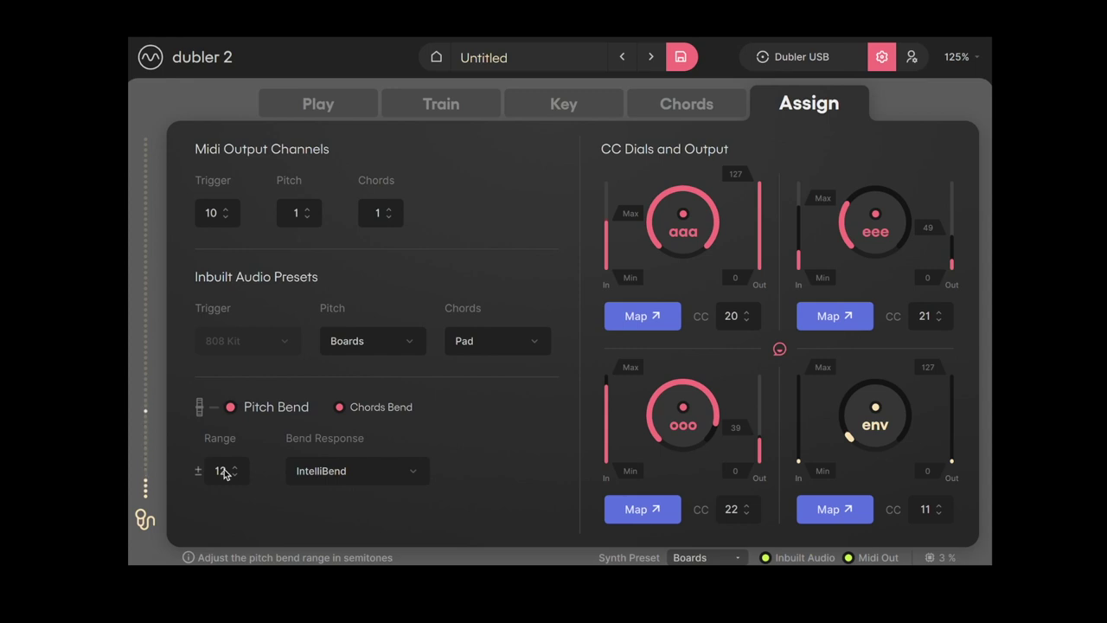
Keep IntelliBend at a ±12 semitone range and show Dubler's Play page.
click(353, 349)
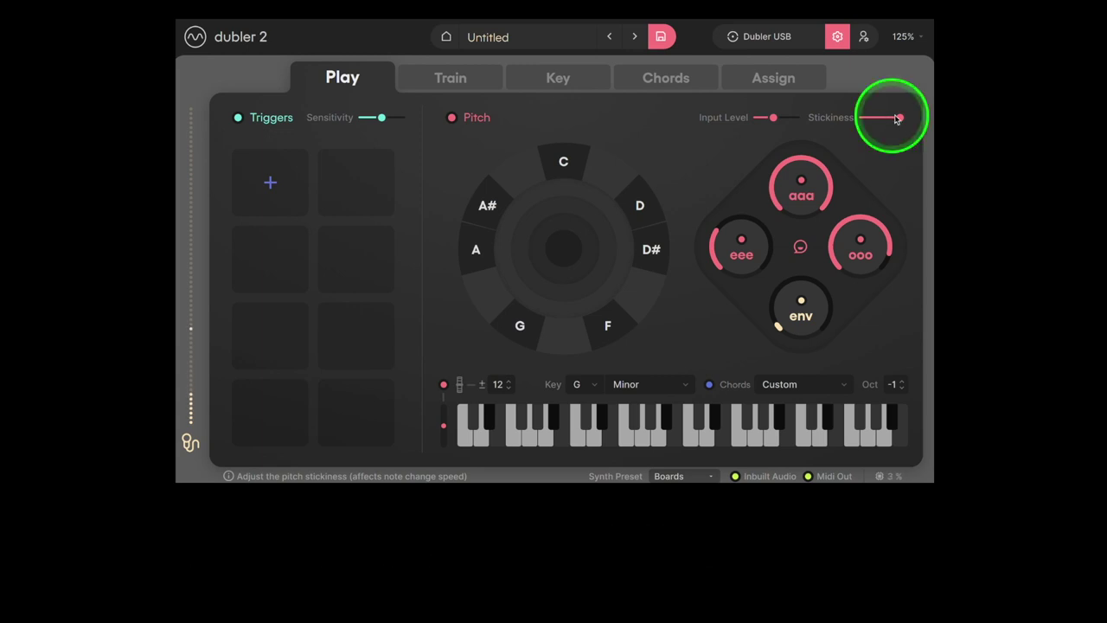
Sweep Stickiness low, then to maximum, then settle it at a moderate level.
drag(900, 120, 852, 121)
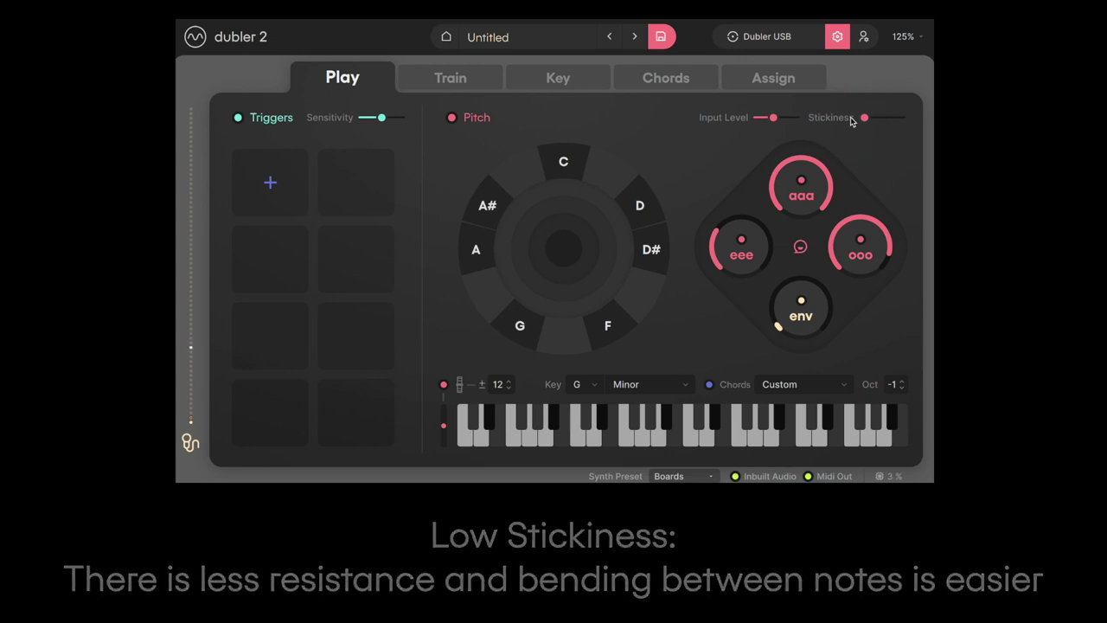
drag(851, 121, 932, 111)
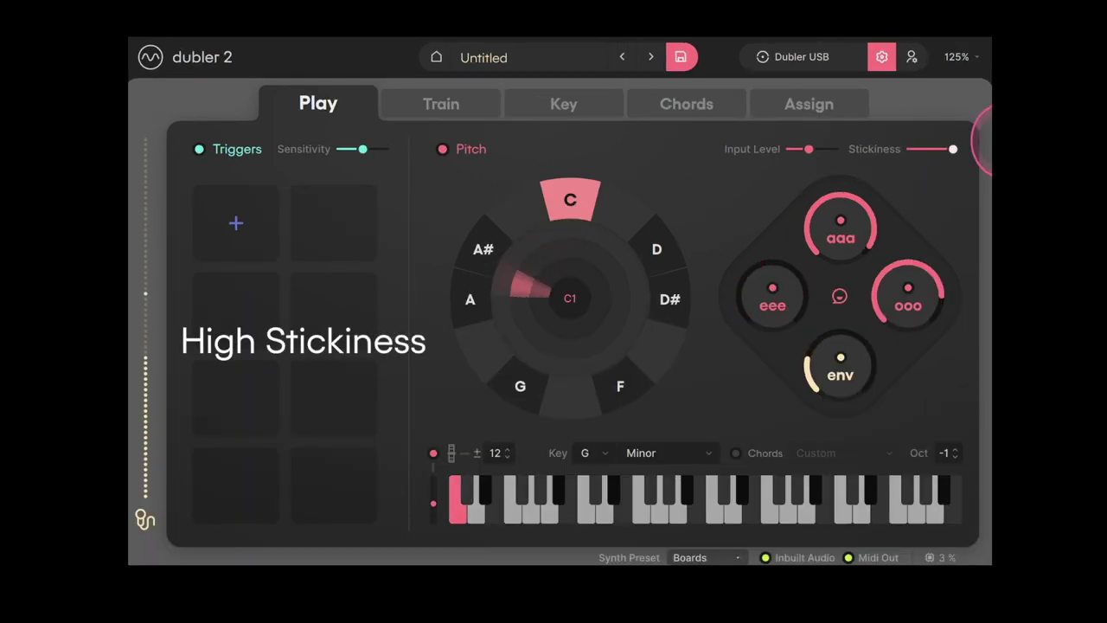
drag(985, 141, 837, 150)
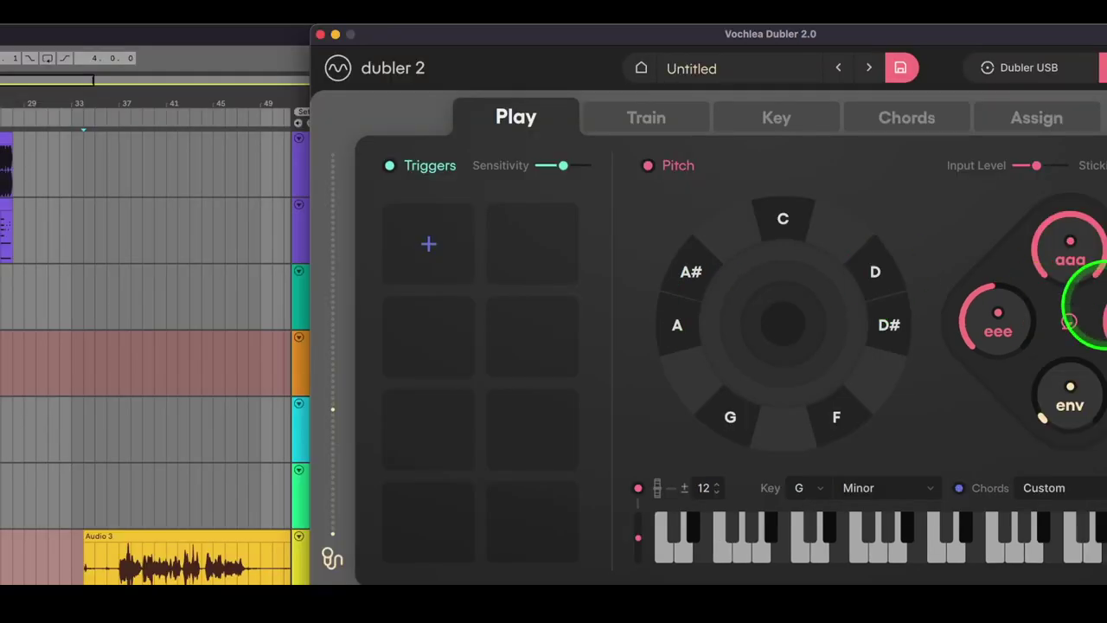
Bring the Ableton arrangement forward and confirm Dubler's key is G Minor.
click(136, 379)
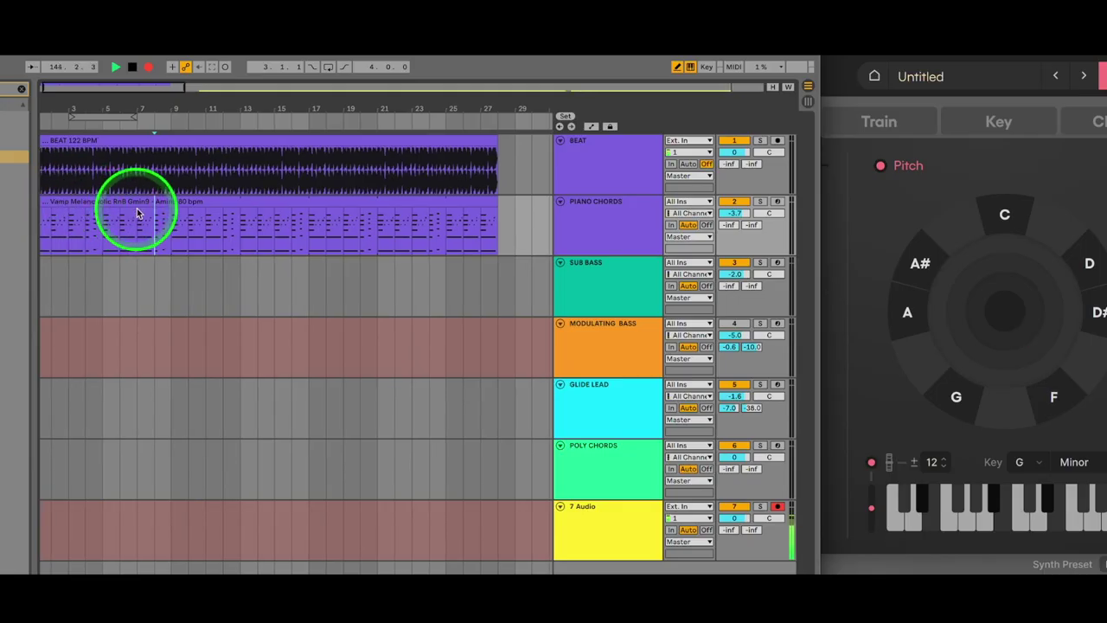
click(1025, 462)
click(1064, 460)
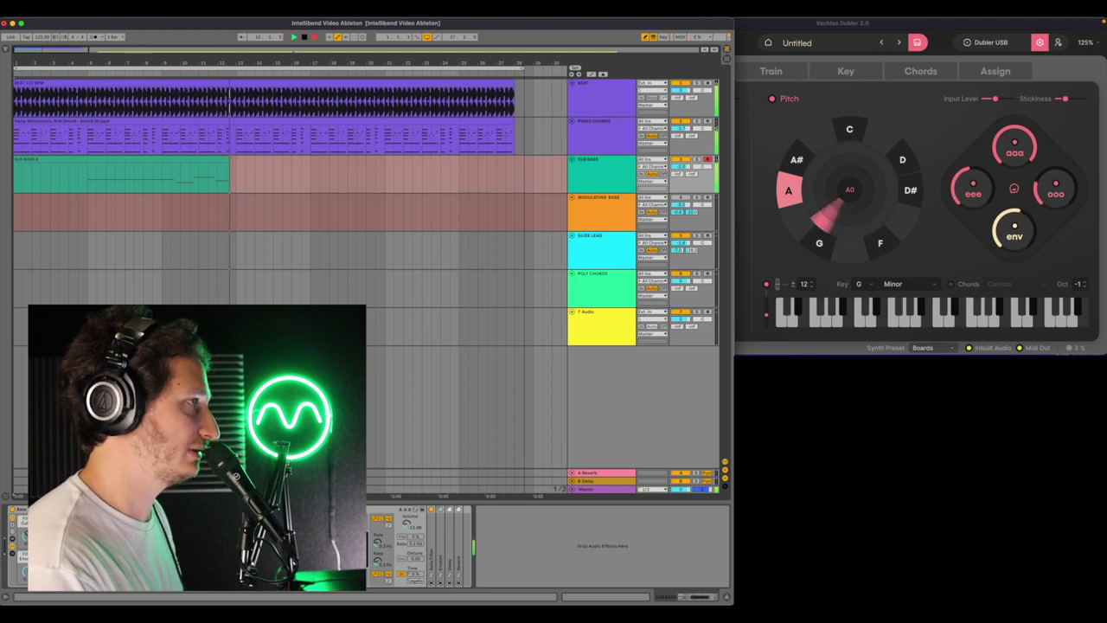
Show the Sub Bass clip's Pitch Bend envelope, reshape it mid-clip, and play from there.
click(279, 170)
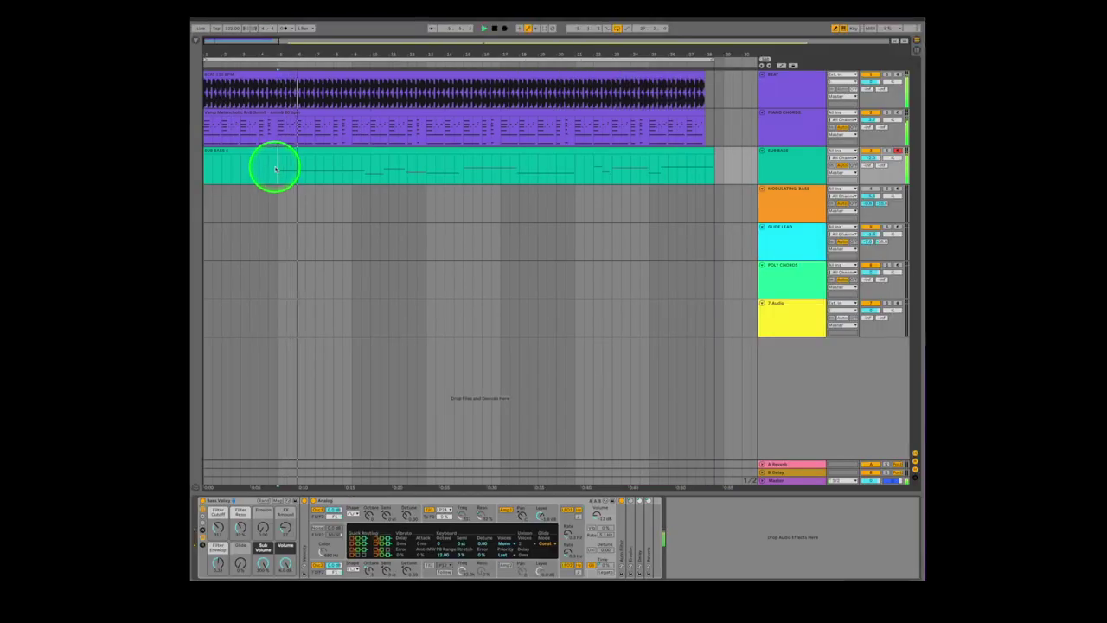
click(283, 150)
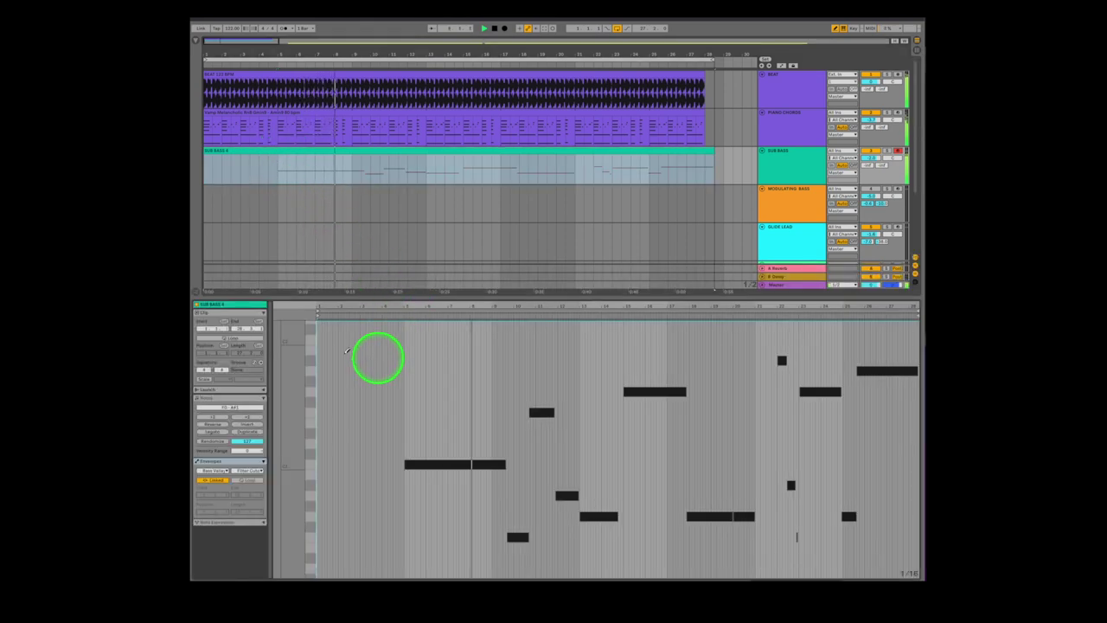
click(223, 471)
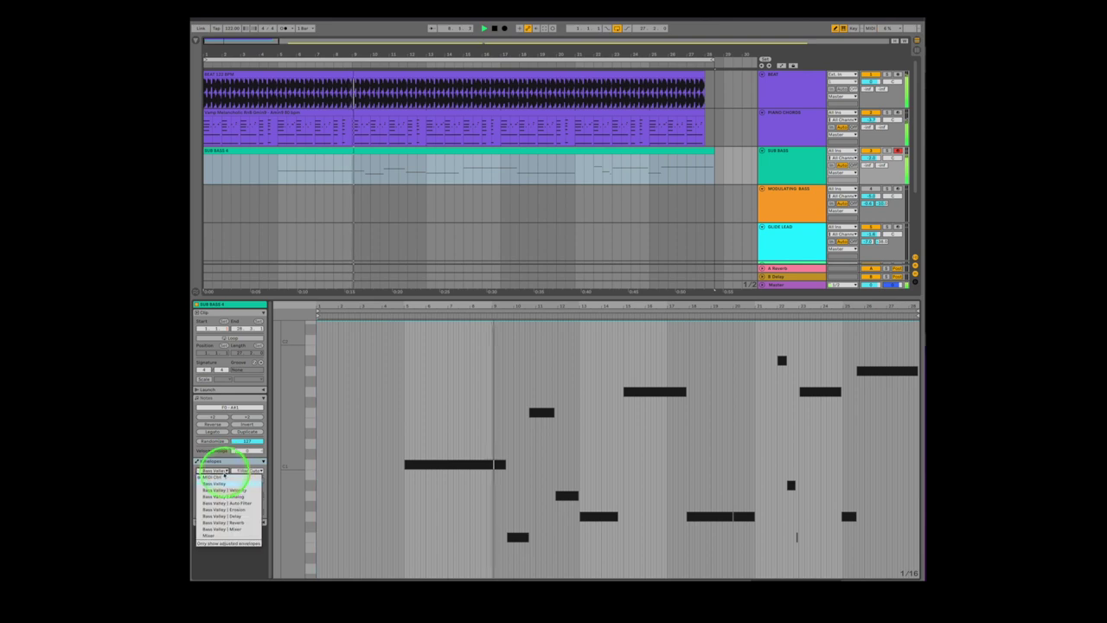
click(216, 477)
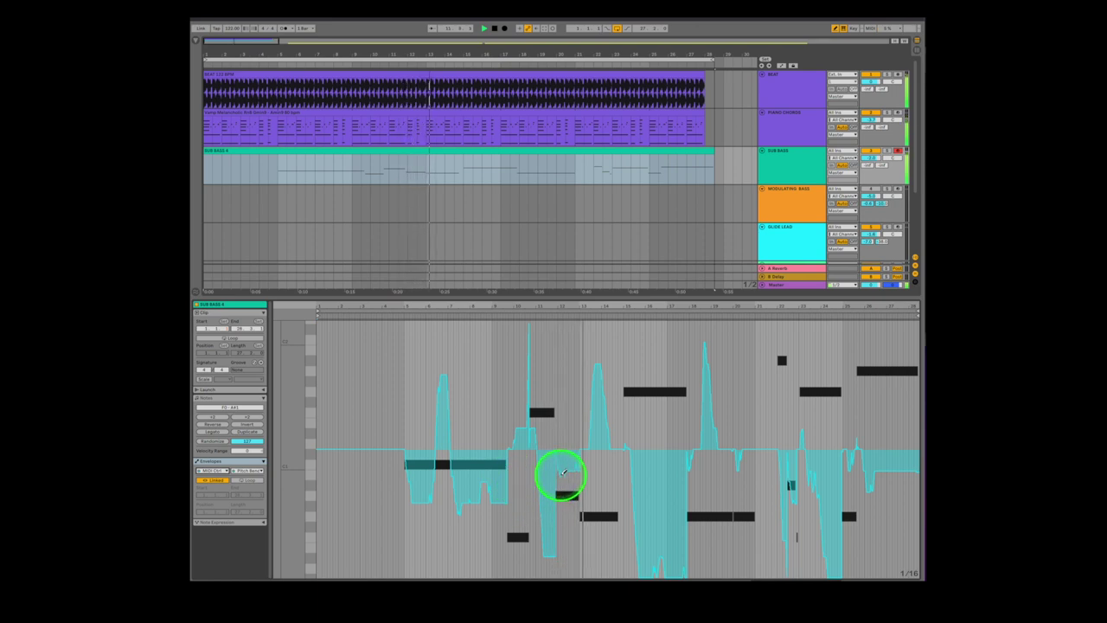
drag(565, 469, 583, 445)
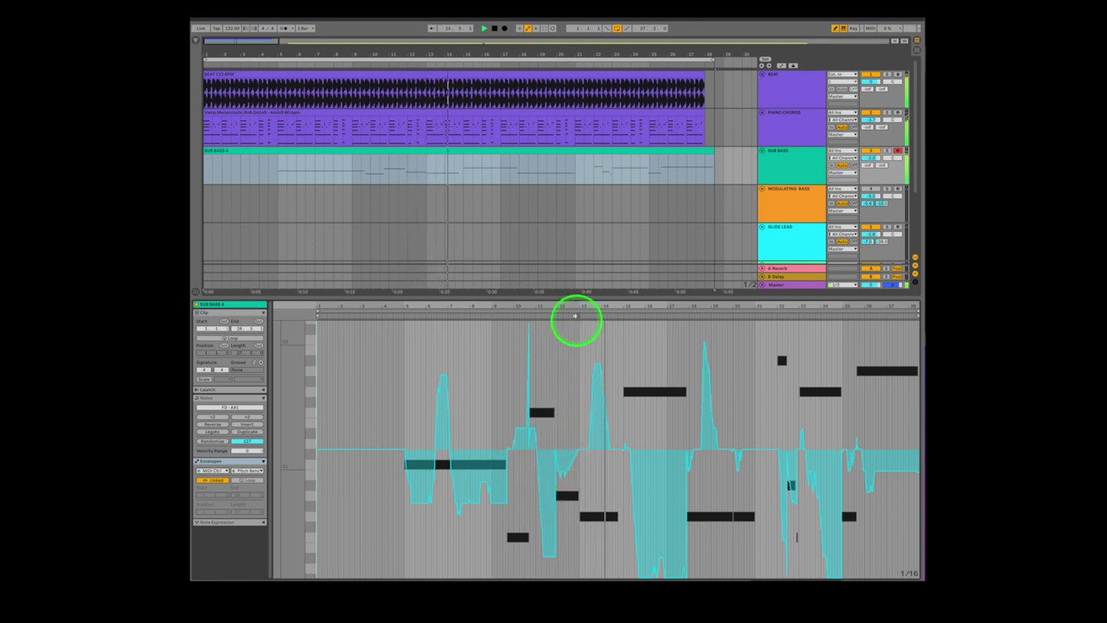
click(548, 314)
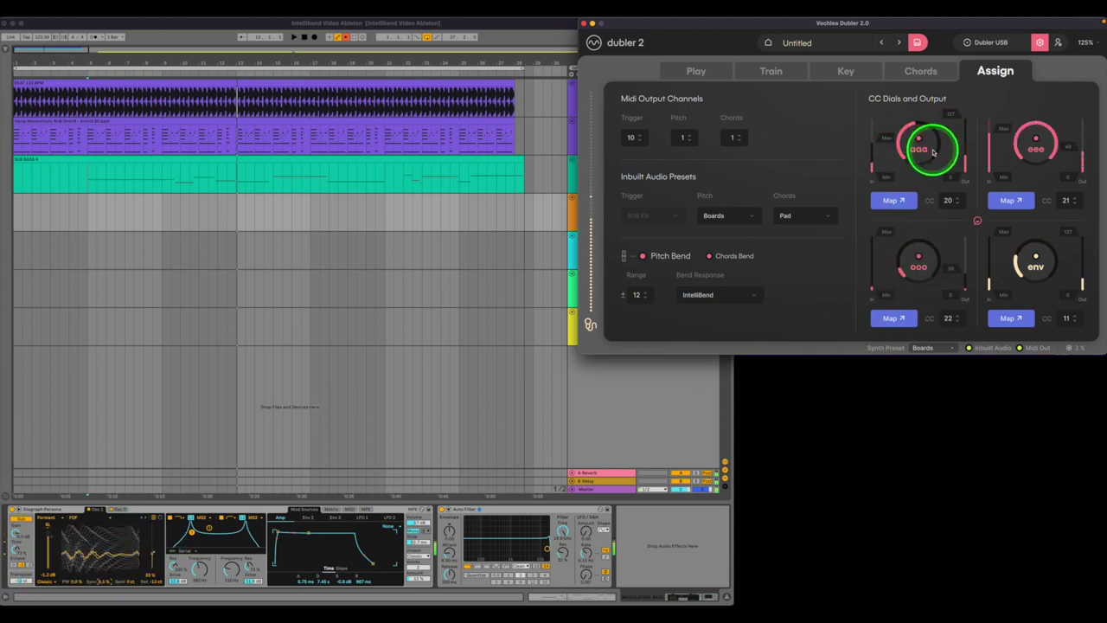
Enable the ooo dial and map aaa and ooo to Wavetable Position and Wave Sync.
click(912, 266)
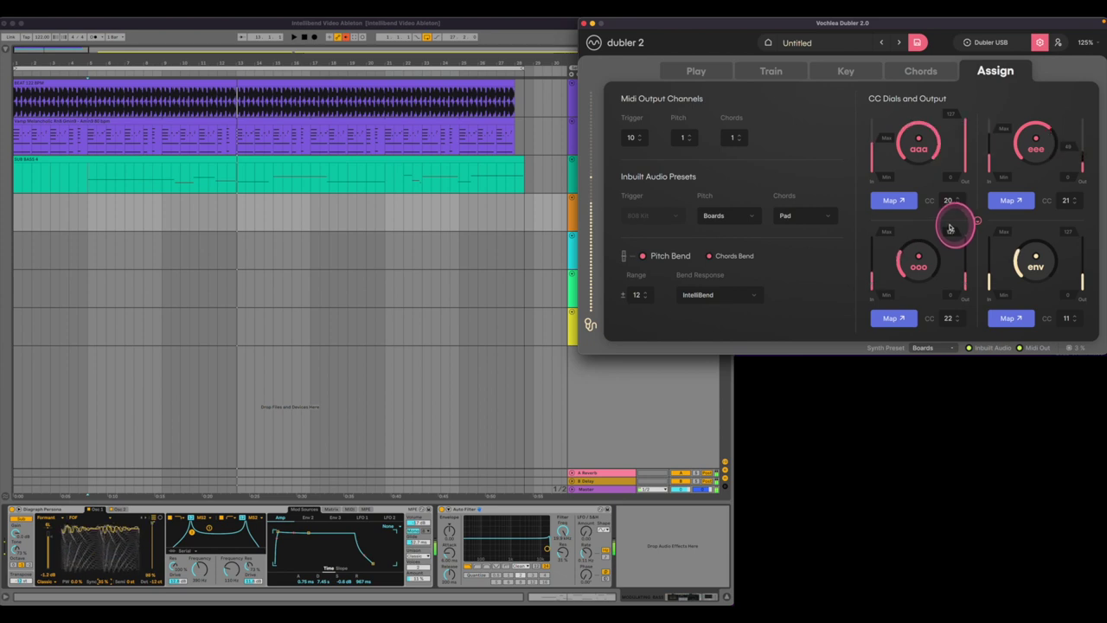
drag(949, 233, 948, 262)
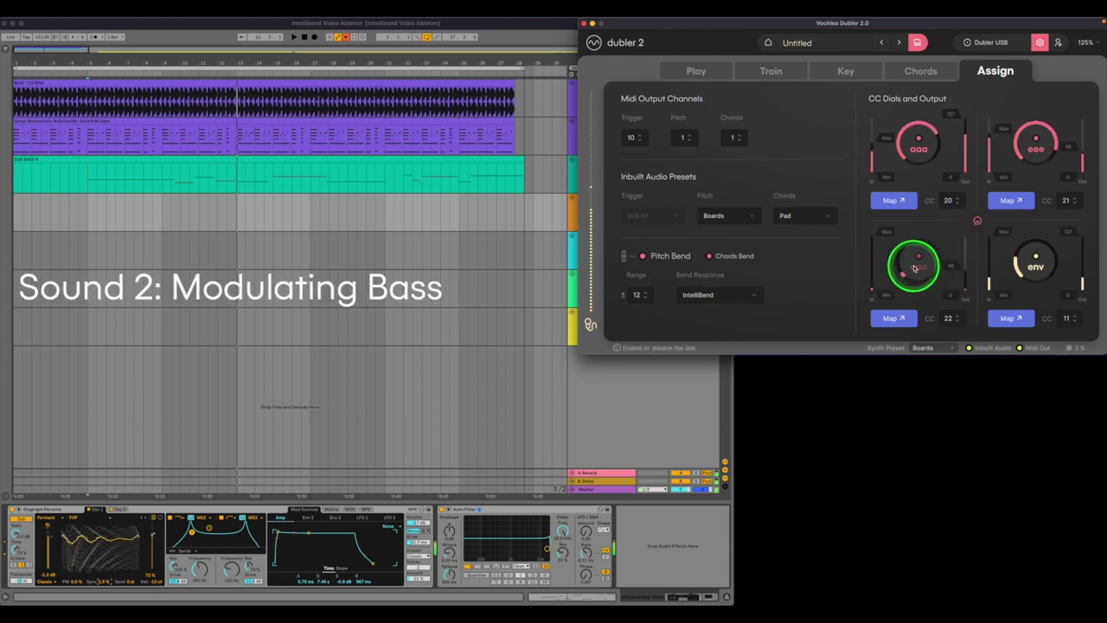
drag(914, 268, 337, 418)
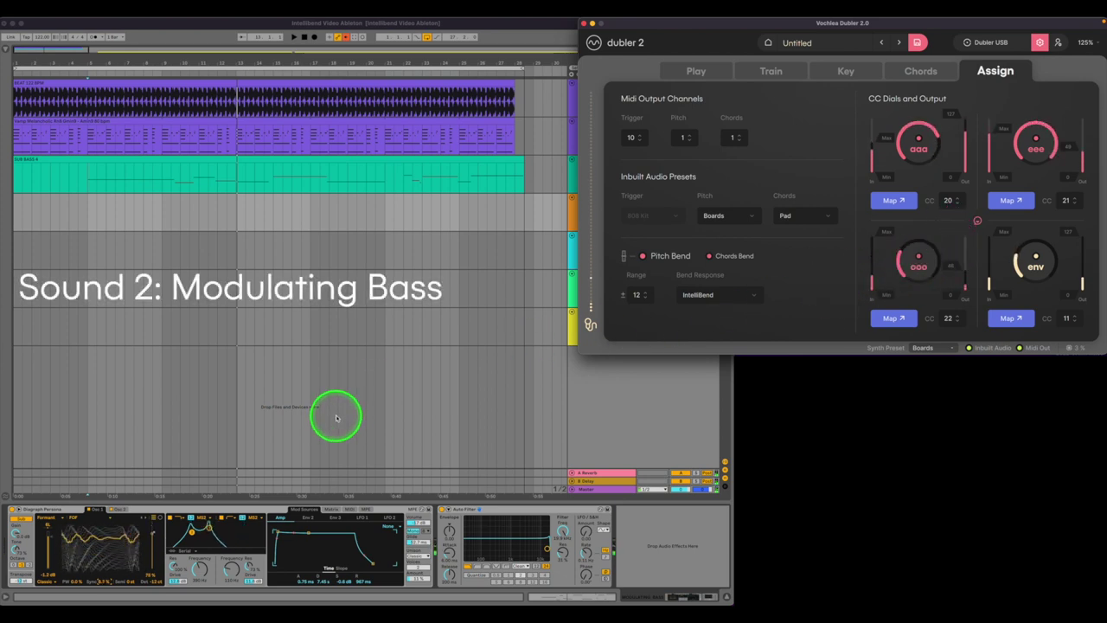
mouse_move(49, 214)
mouse_down()
mouse_move(19, 214)
mouse_move(654, 185)
mouse_move(216, 389)
mouse_move(63, 580)
mouse_up()
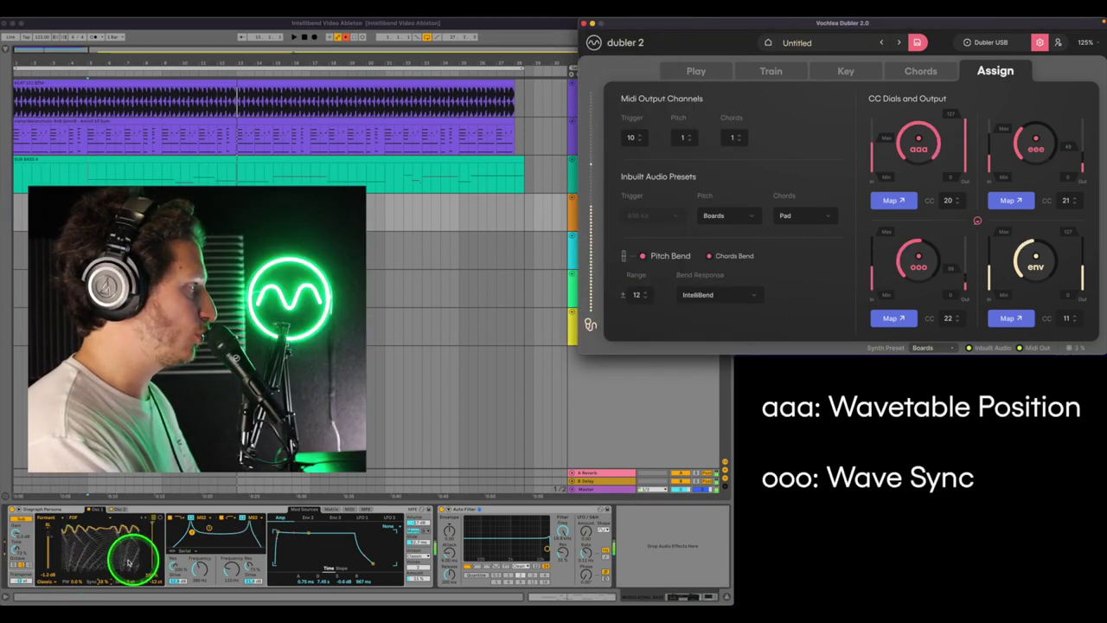
mouse_move(93, 526)
mouse_down()
mouse_move(1068, 205)
mouse_move(917, 128)
mouse_move(1021, 144)
mouse_move(923, 232)
mouse_up()
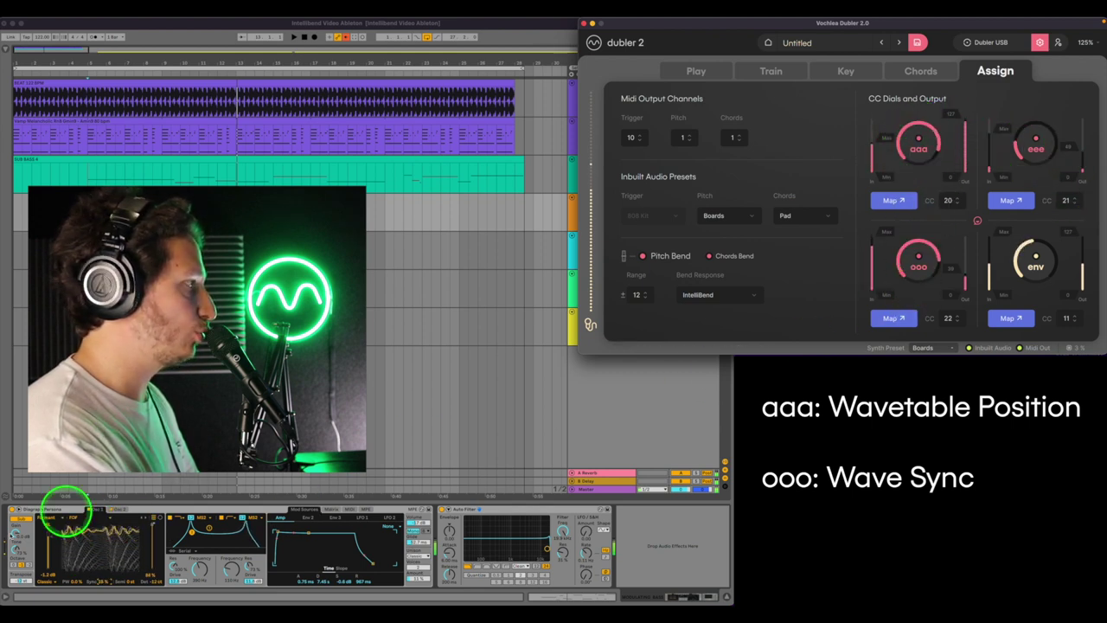
click(696, 71)
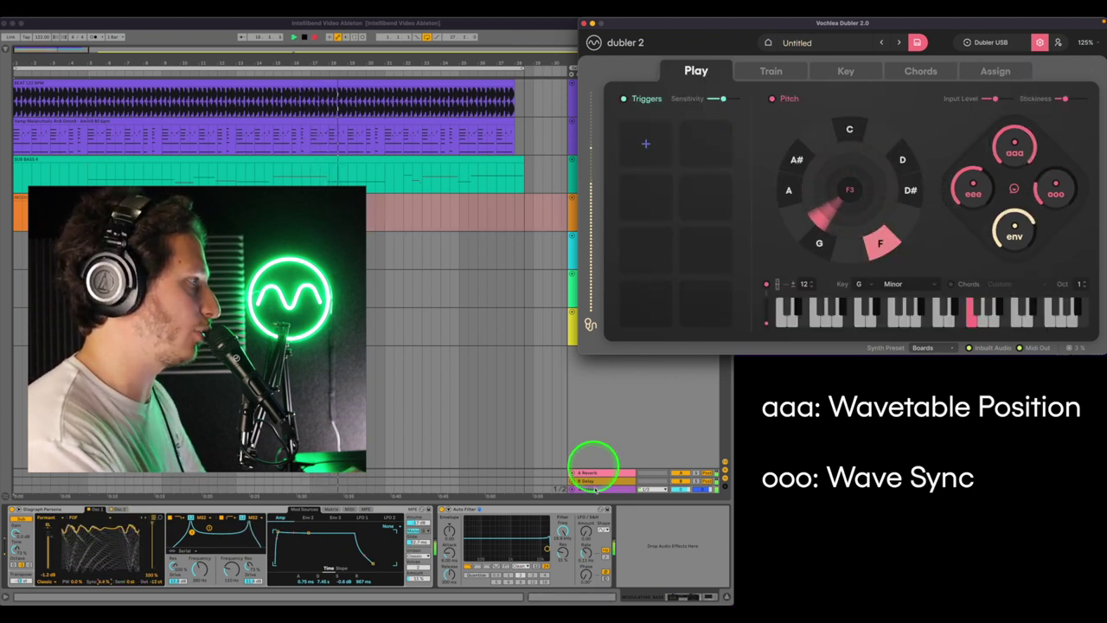
click(562, 529)
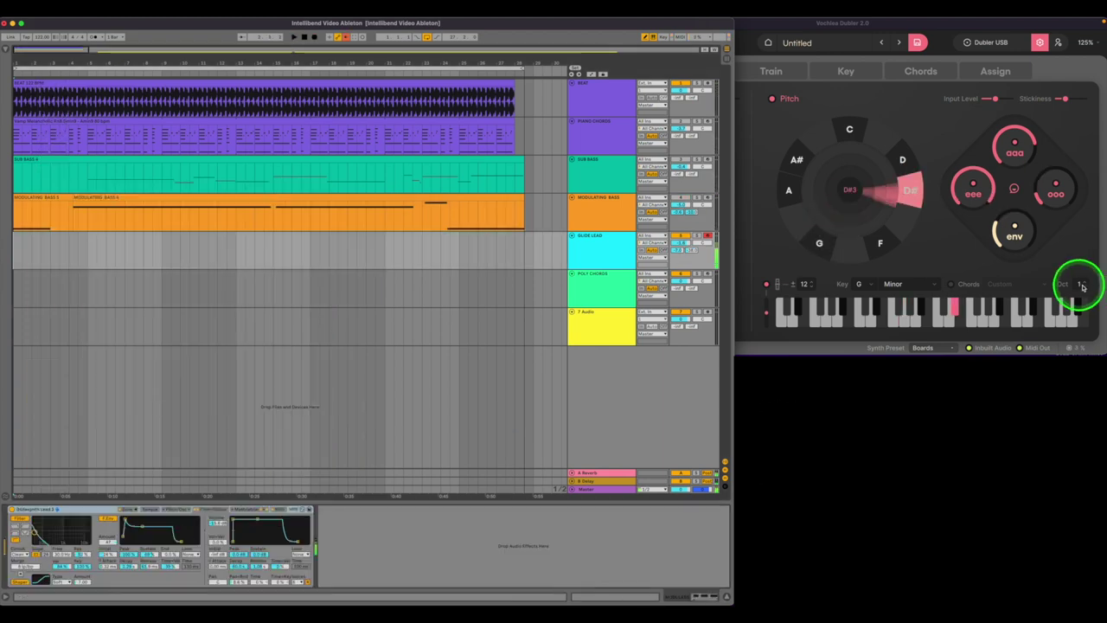
Check Dubler, then return to the arrangement to record the GLIDE LEAD clip.
click(1081, 286)
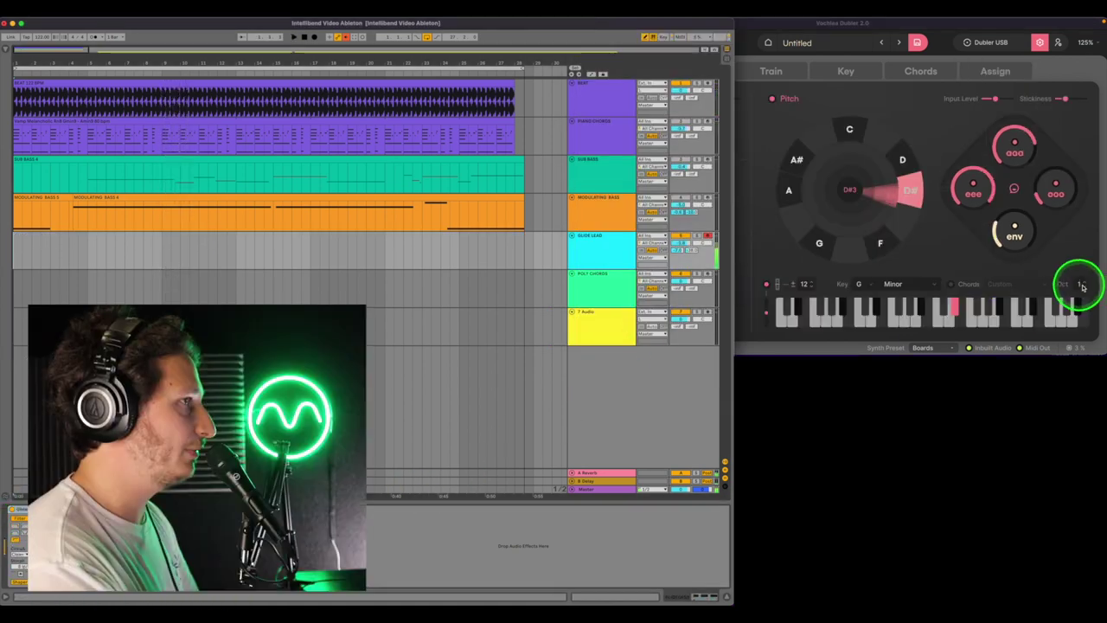
click(1085, 289)
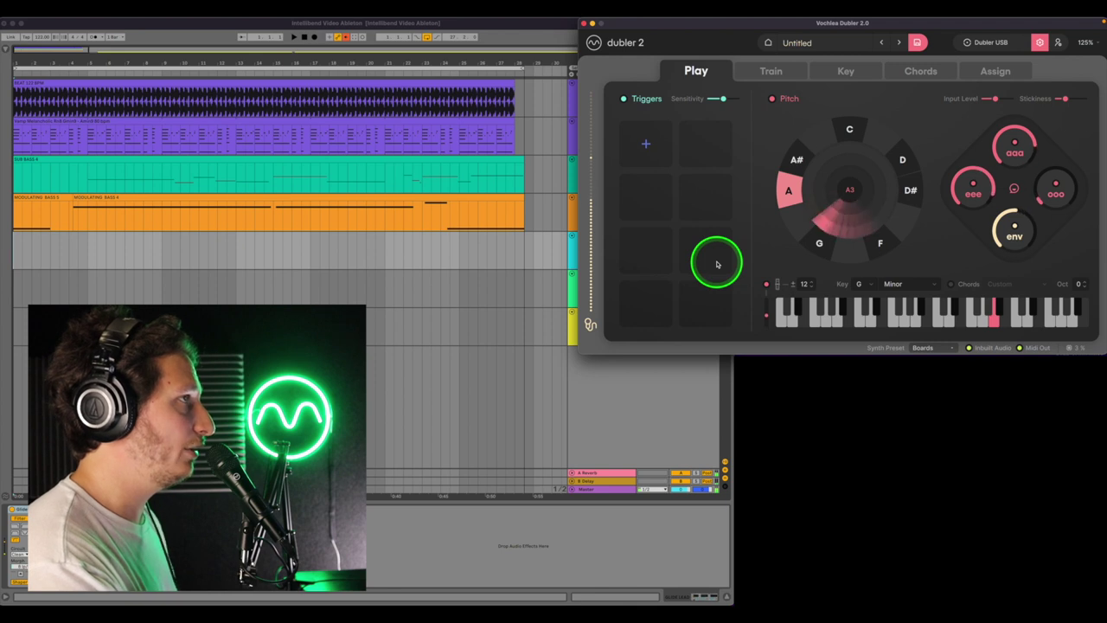
click(683, 246)
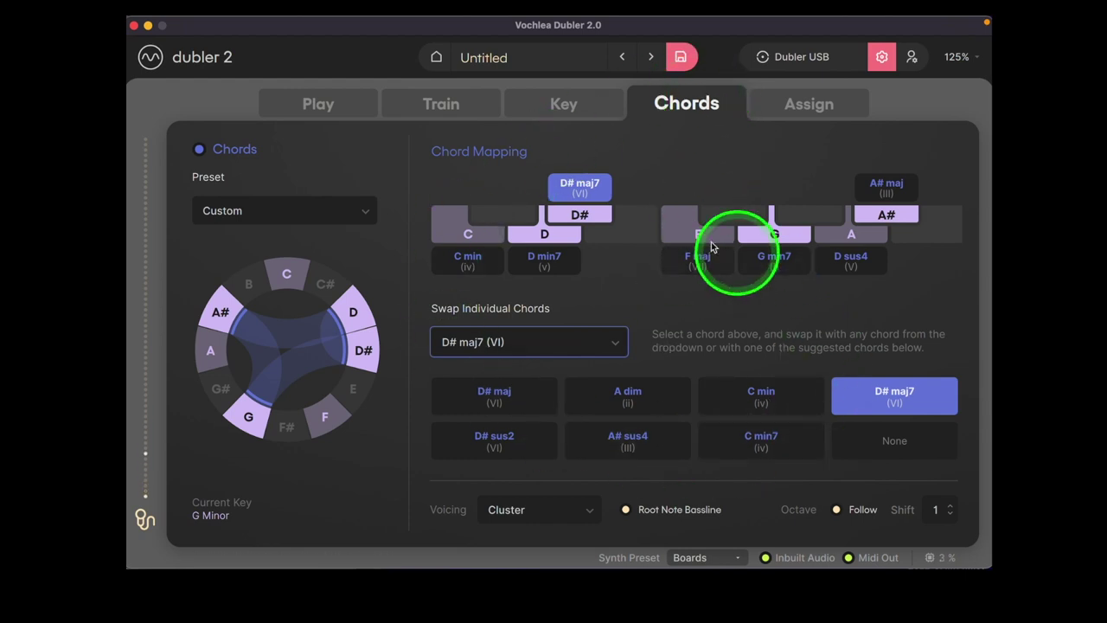
On the Chords page, audition D and assign the G min7 and D# maj7 chords.
click(657, 266)
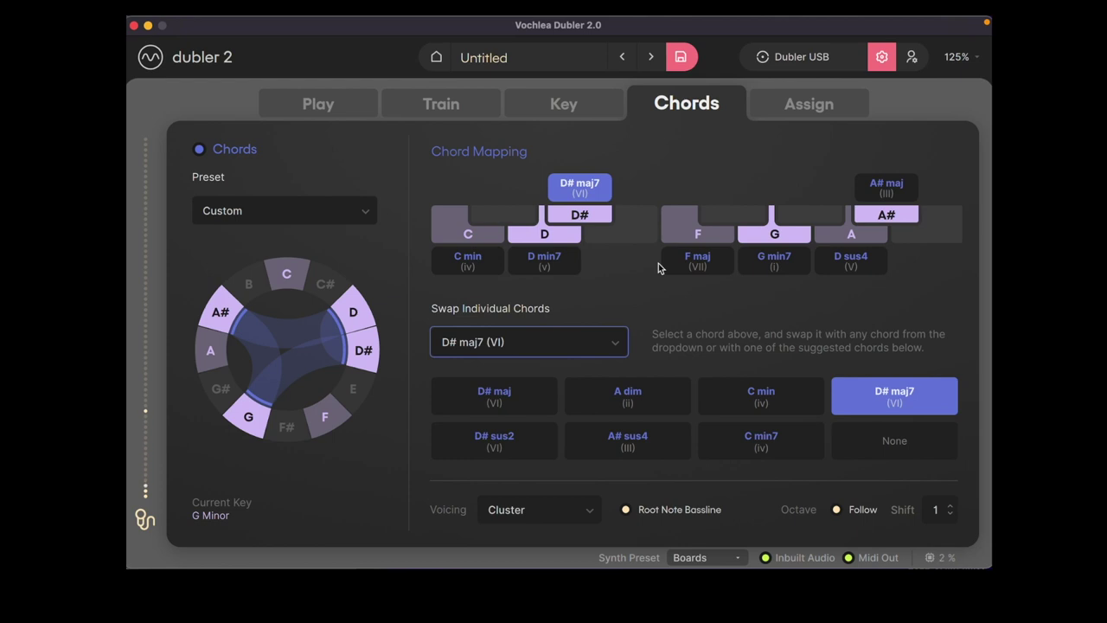
click(554, 243)
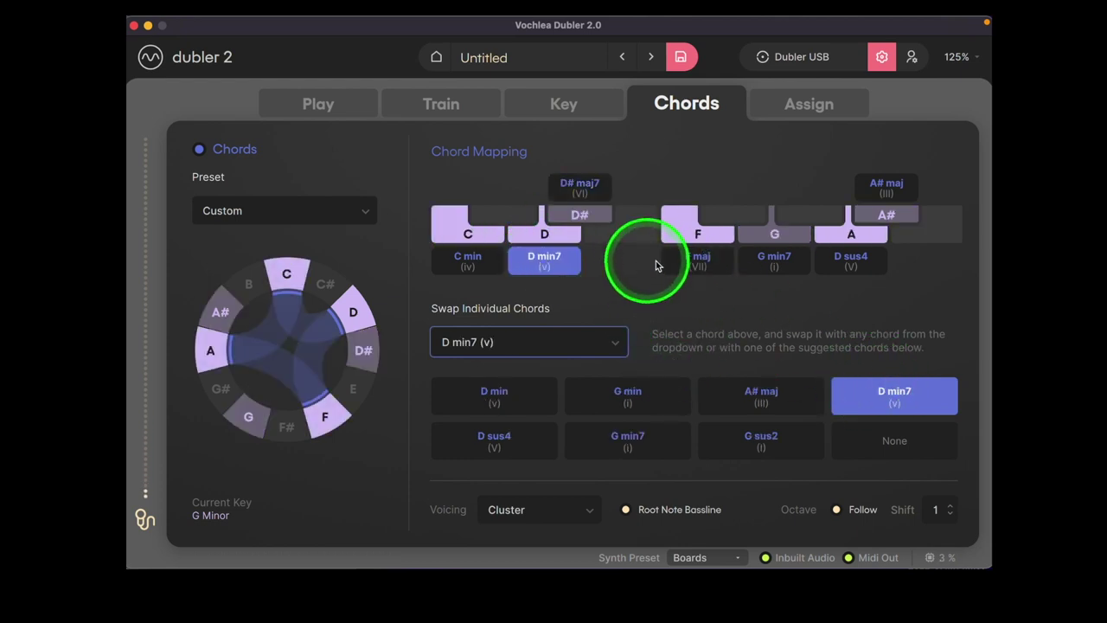
click(760, 244)
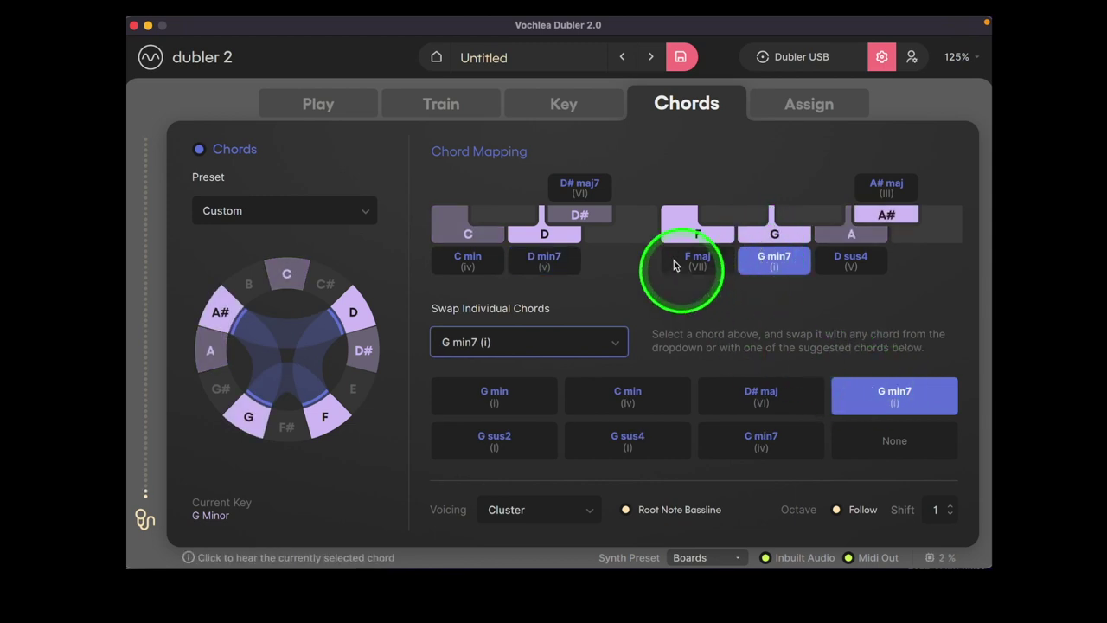
click(580, 192)
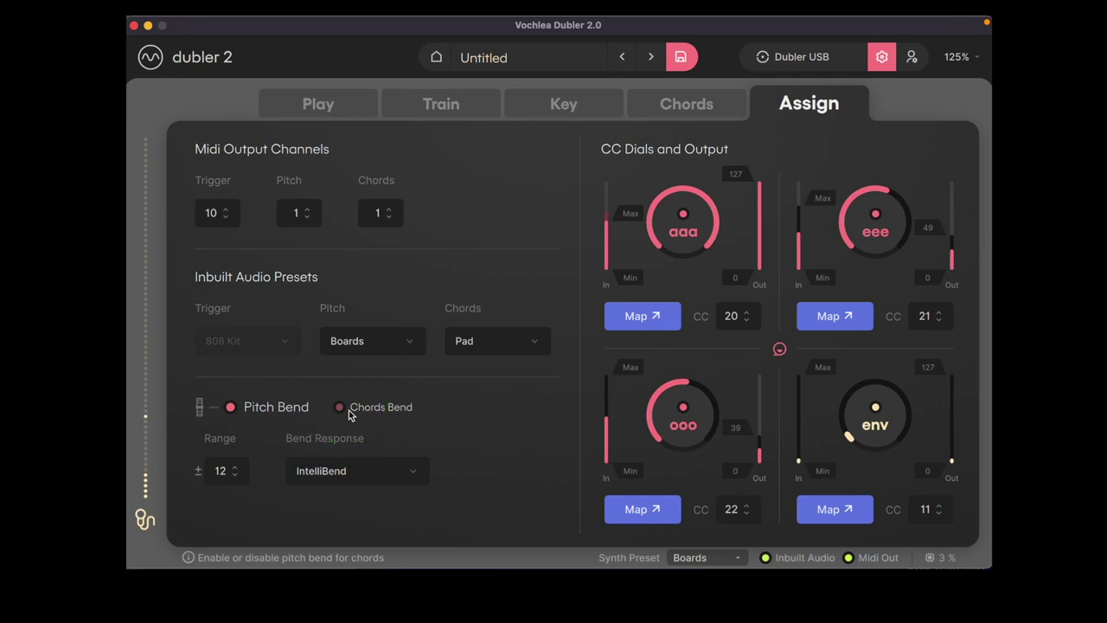
Toggle Chords Bend on Dubler's Assign page and check the pitch bend range.
click(339, 408)
click(224, 471)
click(344, 408)
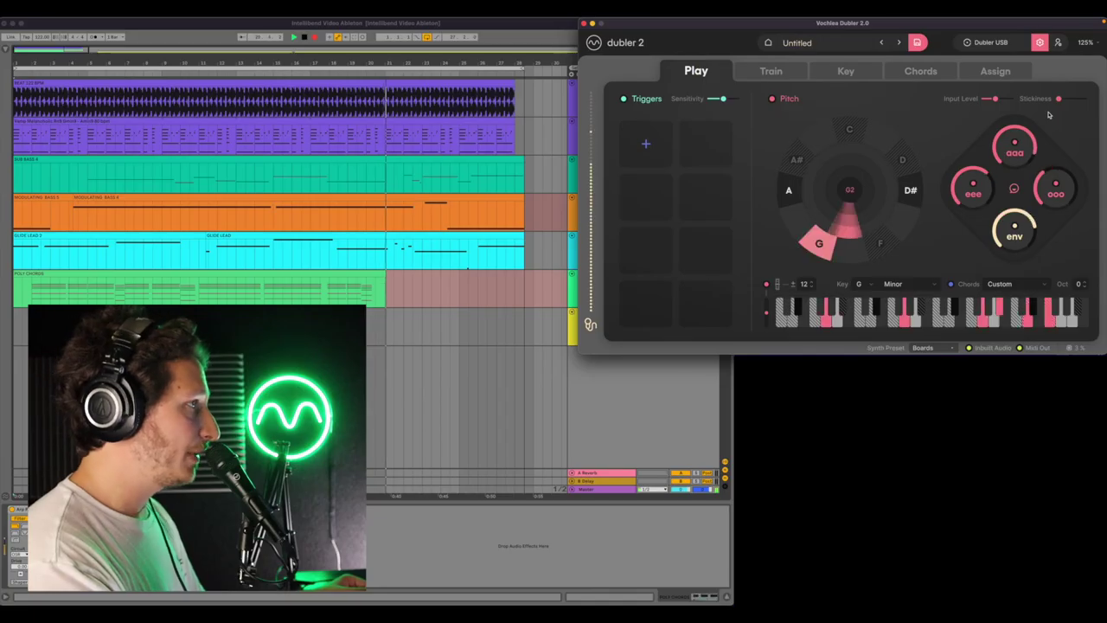